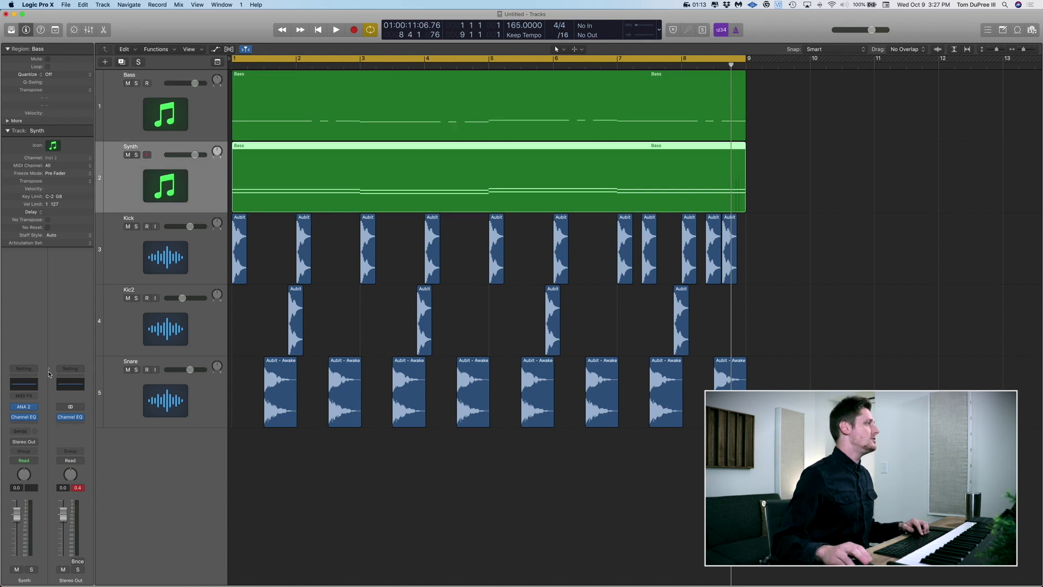
- Insert a stereo compressor on the Synth channel and switch it to the Studio FET model
left_click(27, 424)
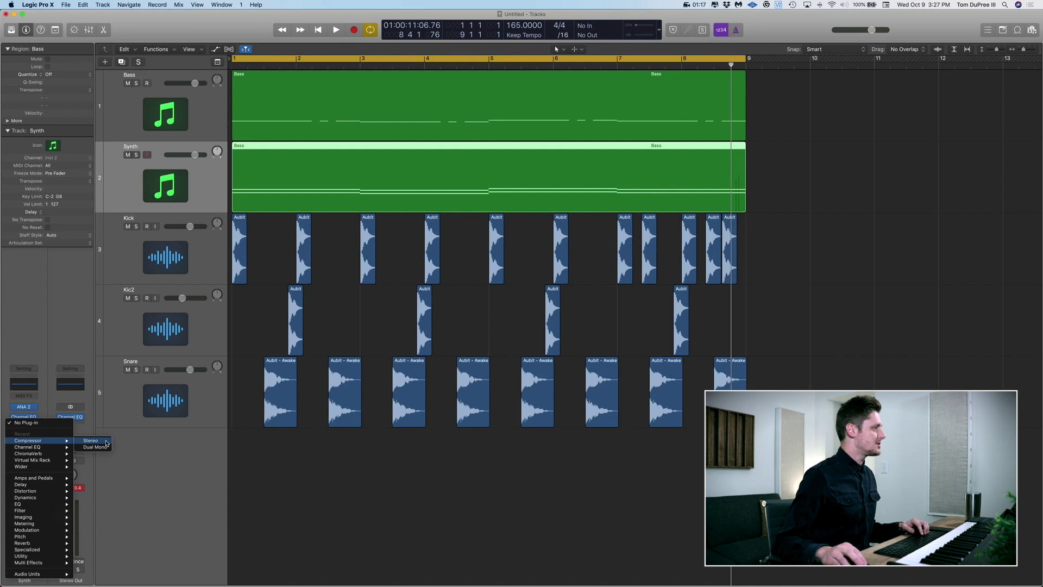
left_click(104, 442)
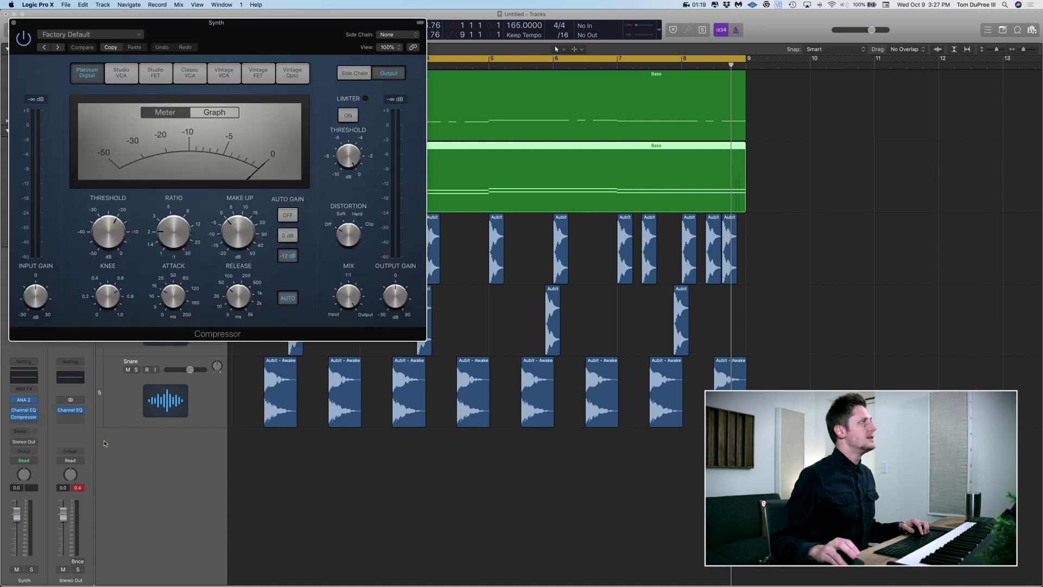
left_click(156, 73)
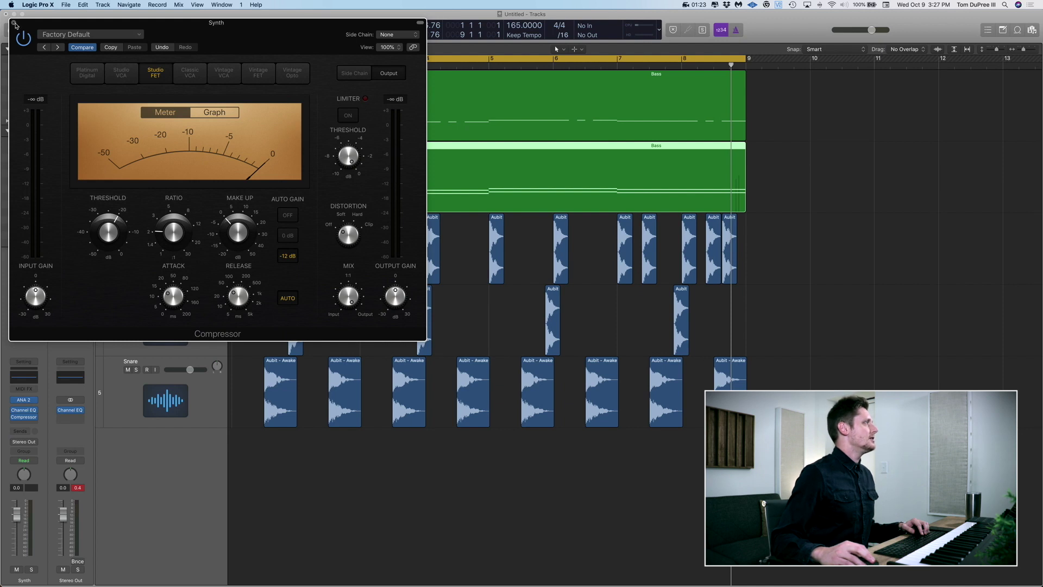
- During playback, set make-up gain to -5.0 dB, threshold to -25.0 dB and ratio to about 4.4:1
key("space")
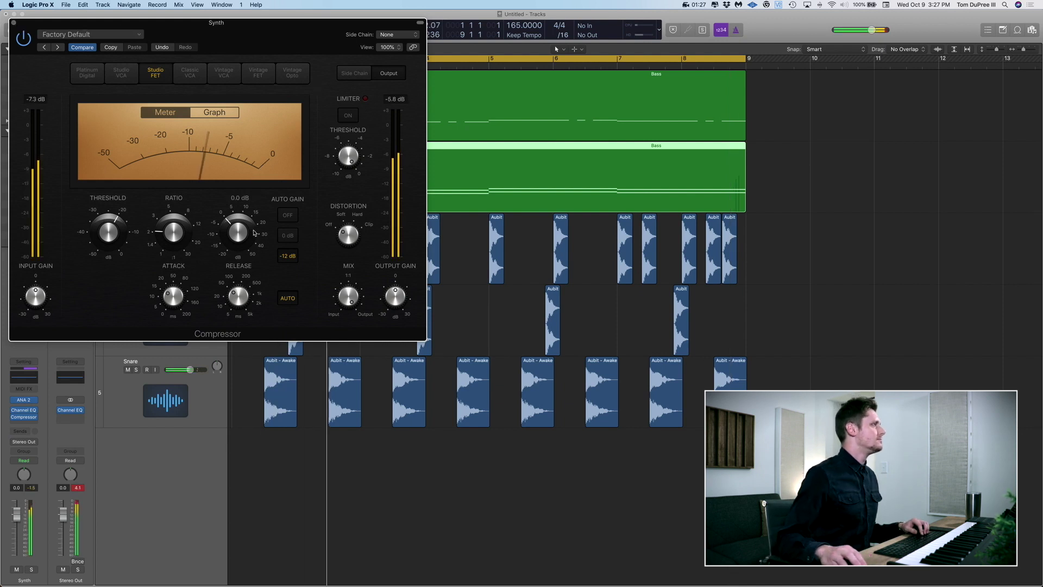
left_click_drag(237, 233, 236, 244)
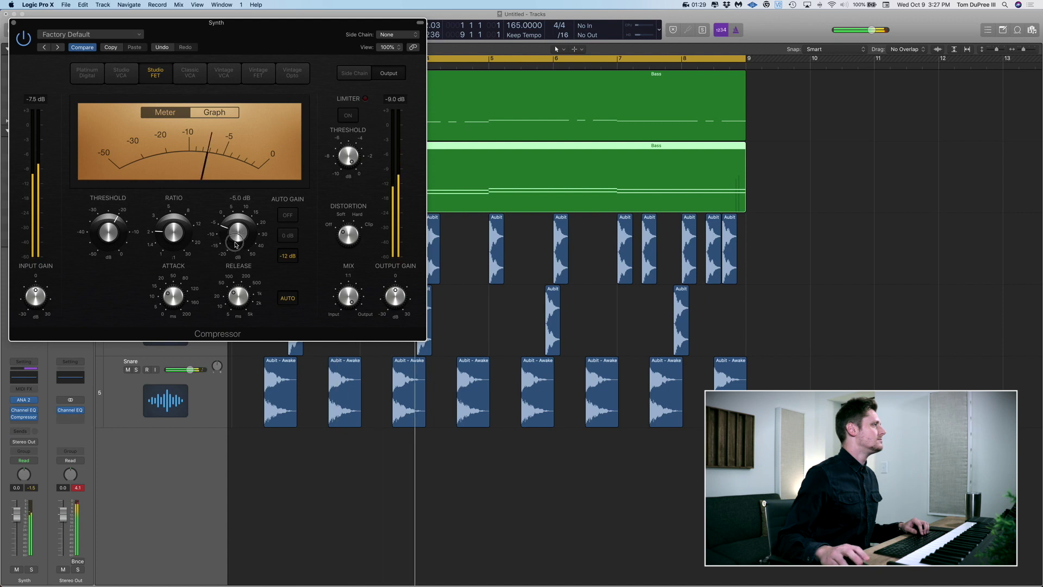
left_click_drag(105, 244, 110, 245)
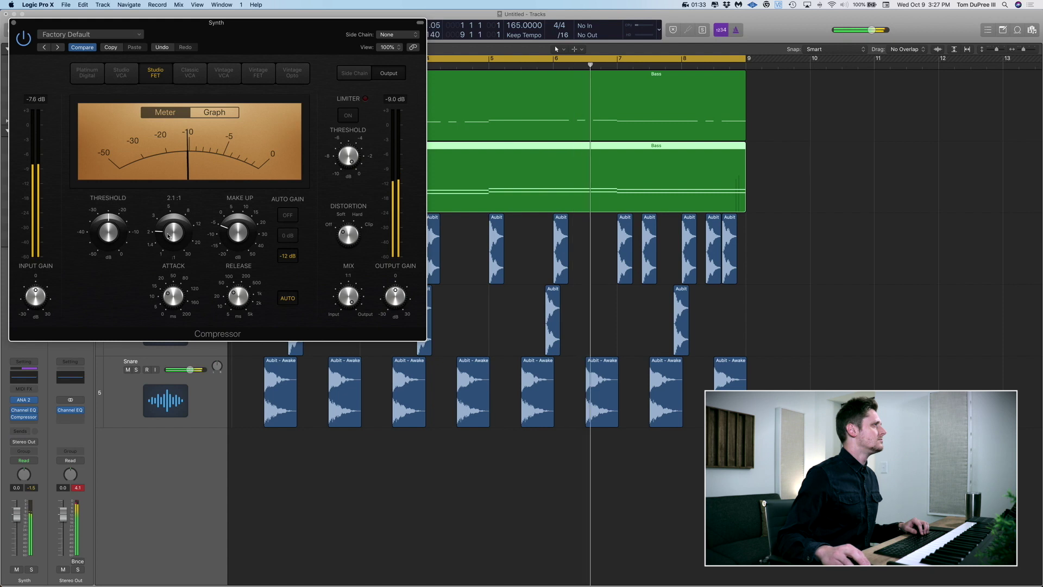
left_click_drag(173, 230, 170, 201)
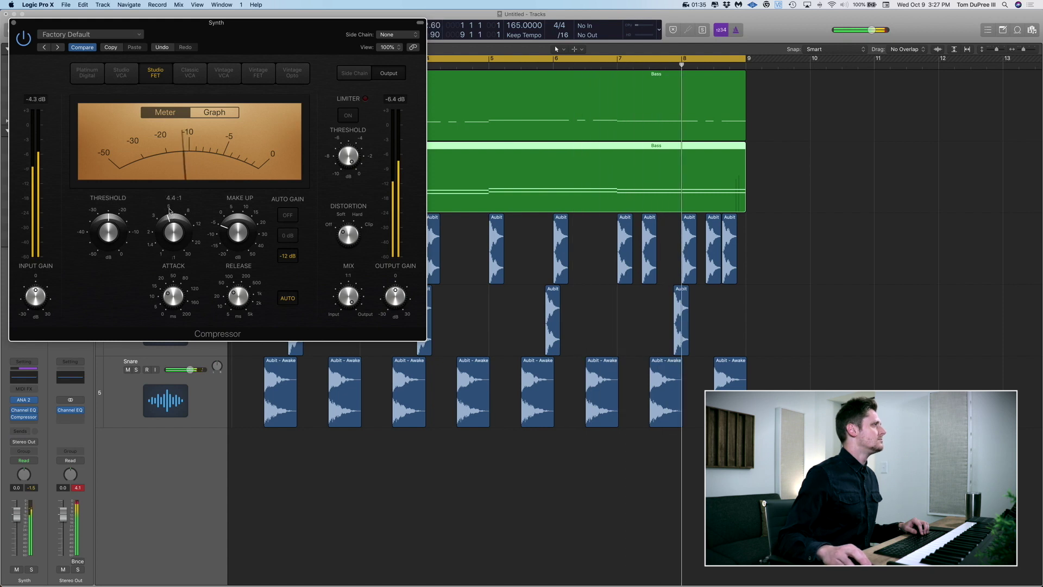
left_click(215, 112)
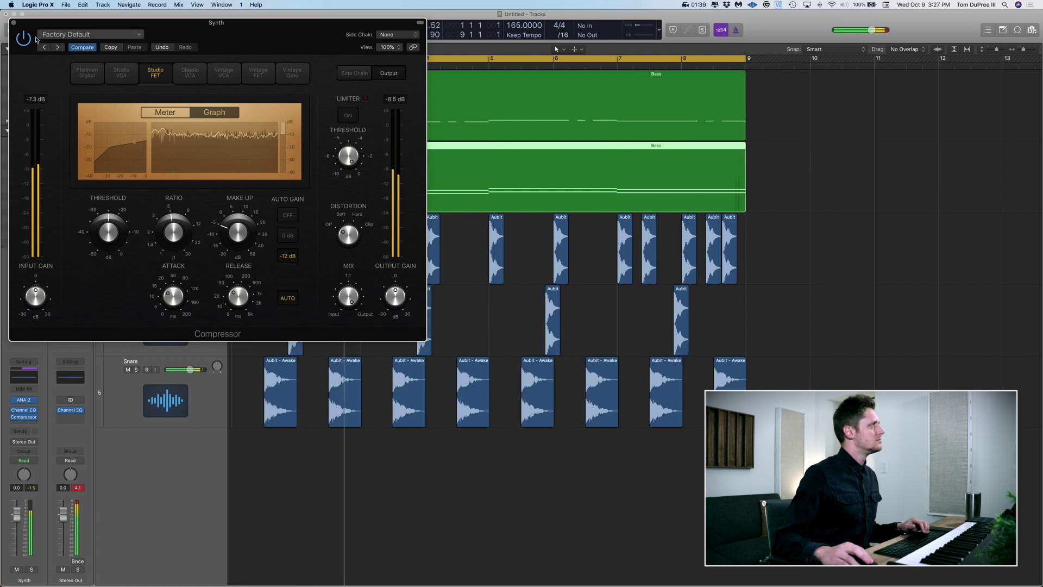
left_click(14, 22)
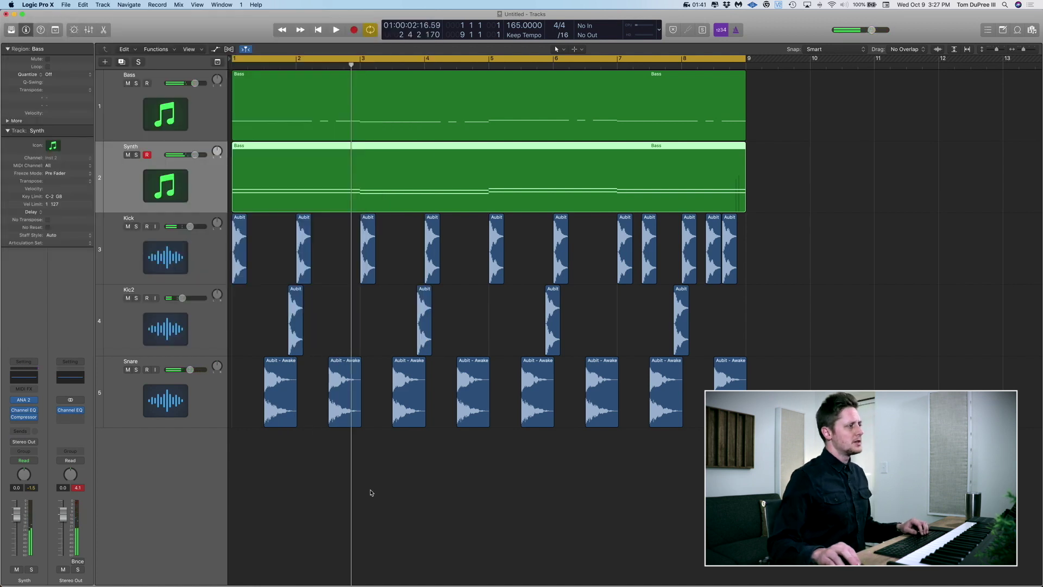
- Stop playback and add a software instrument track loaded with the Drum Machine Designer Atlanta kit
left_click(371, 493)
key("Return")
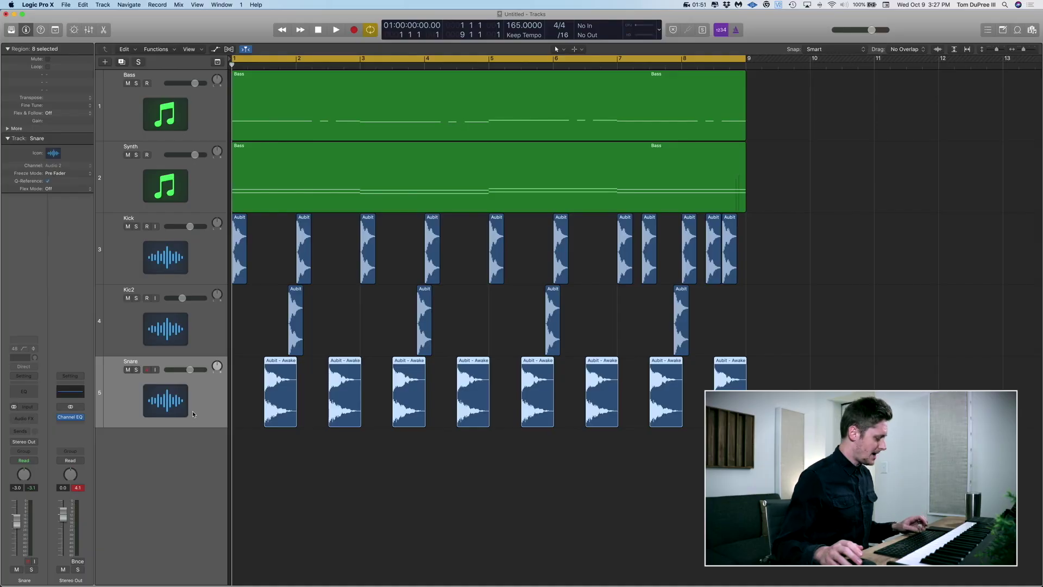
key("alt+super+s")
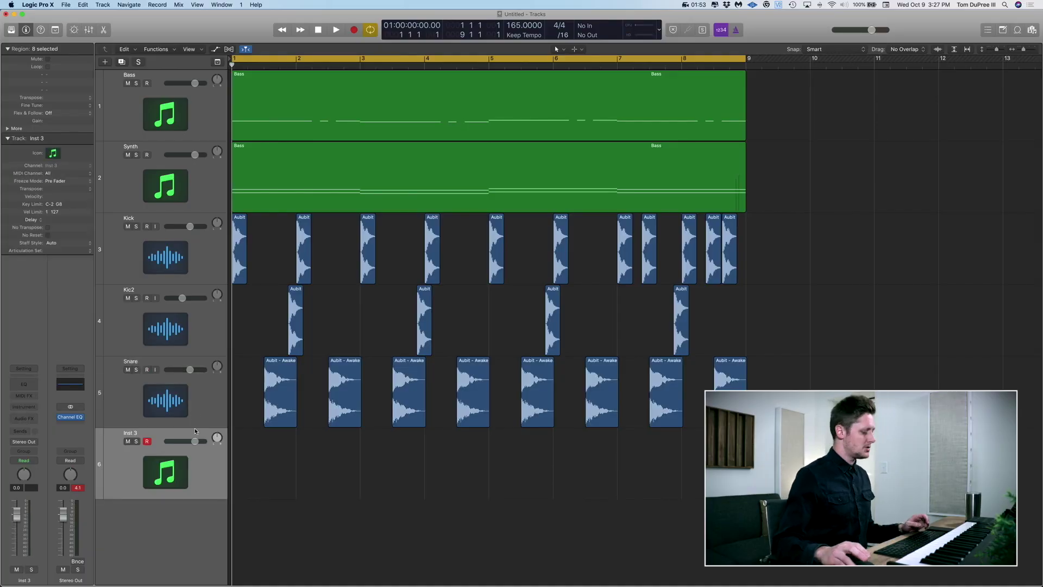
key("y")
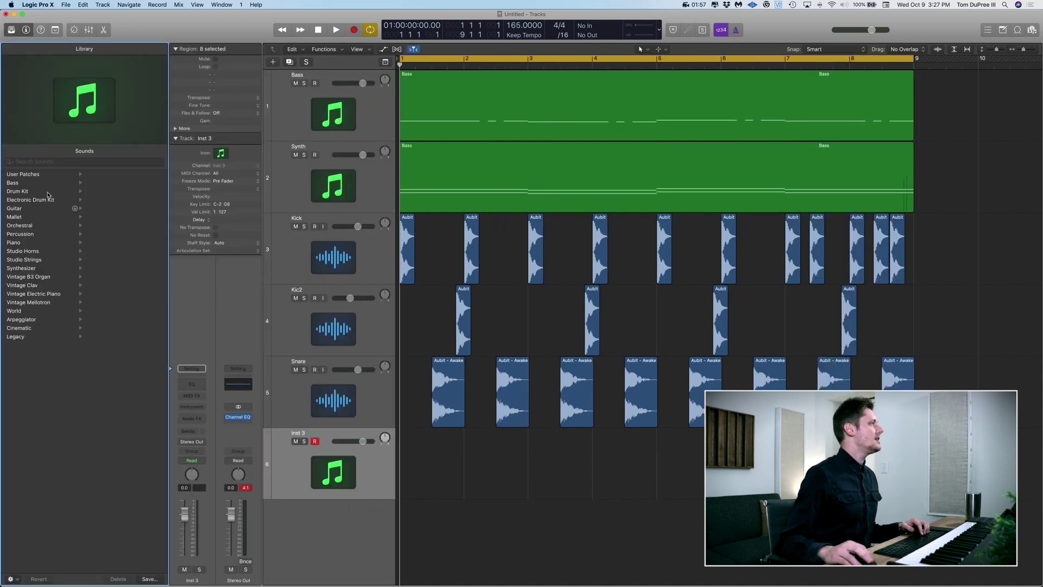
left_click(56, 200)
left_click(143, 175)
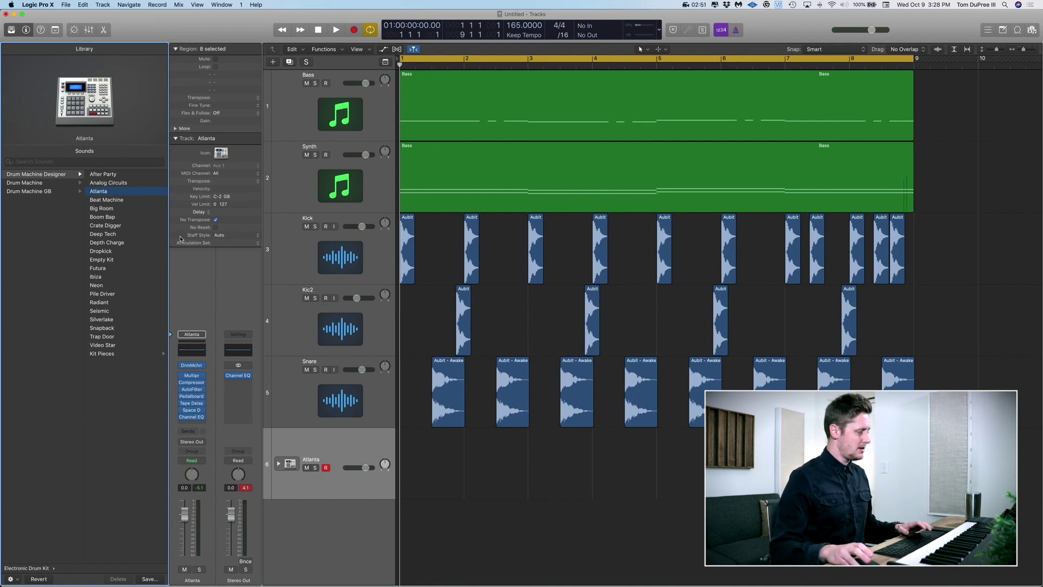
key("y")
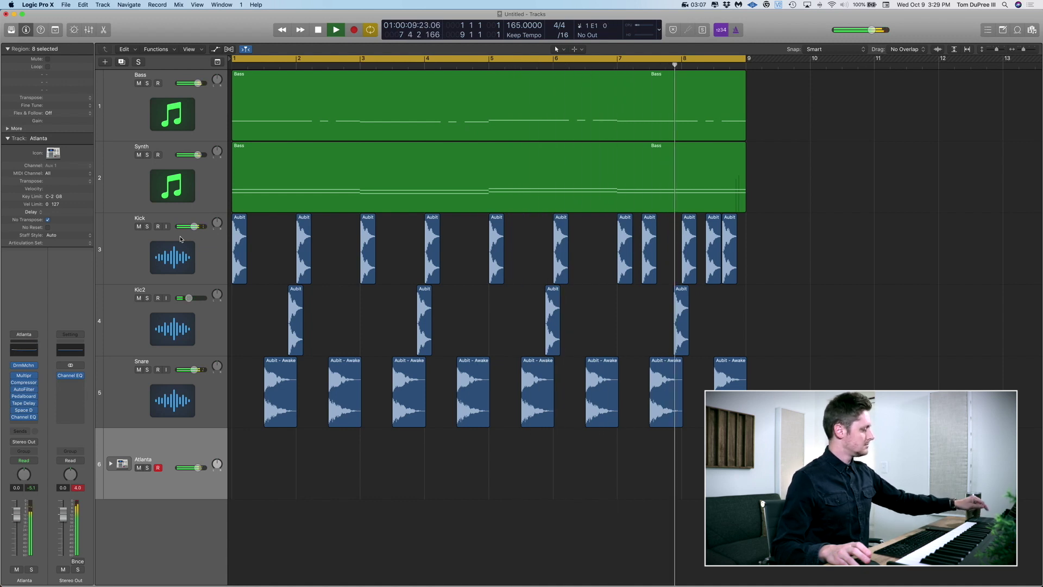
- Record an eight-bar drum pattern onto the Atlanta track
key("space")
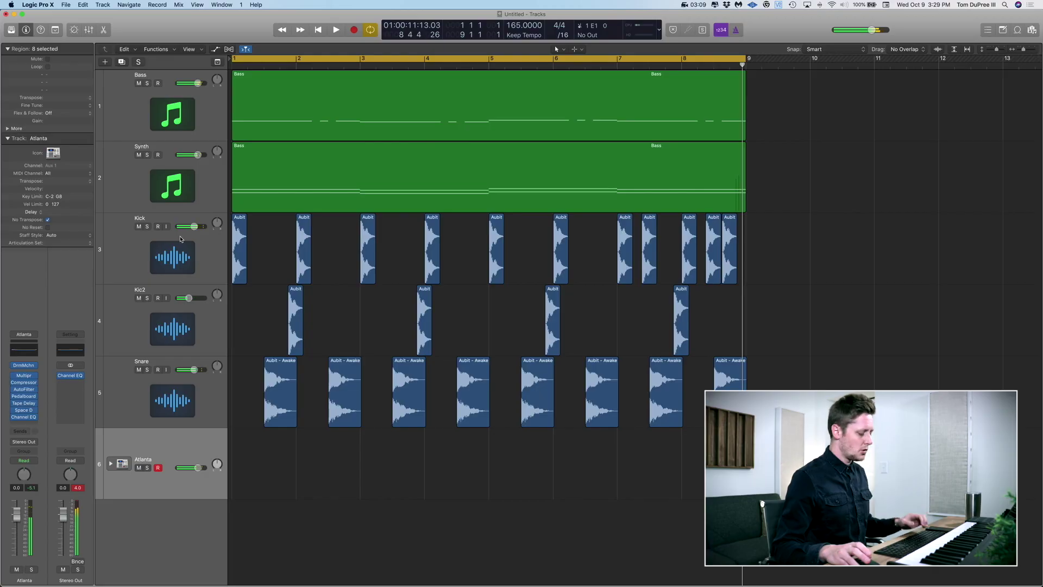
key("space")
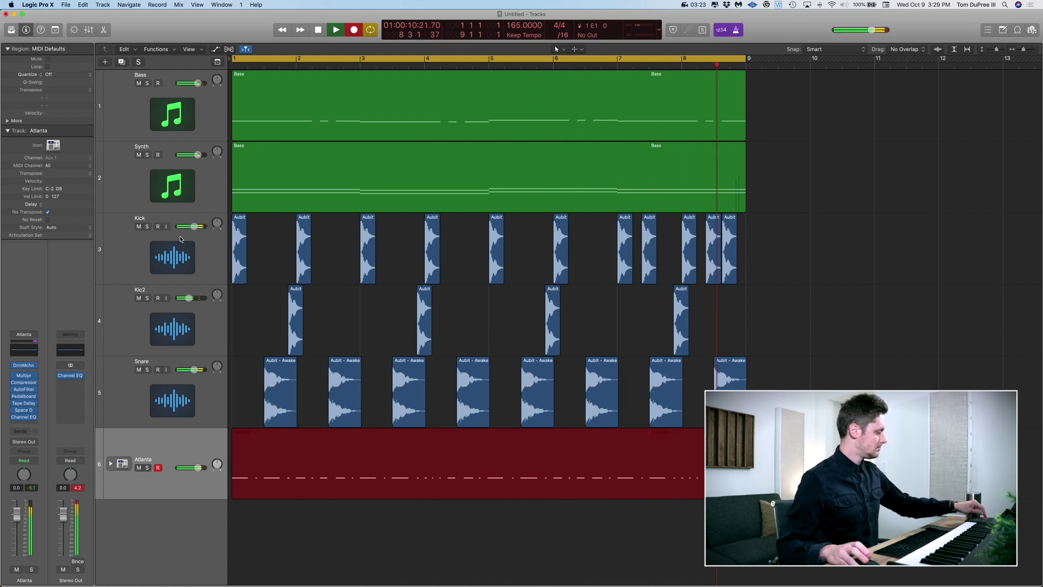
key("space")
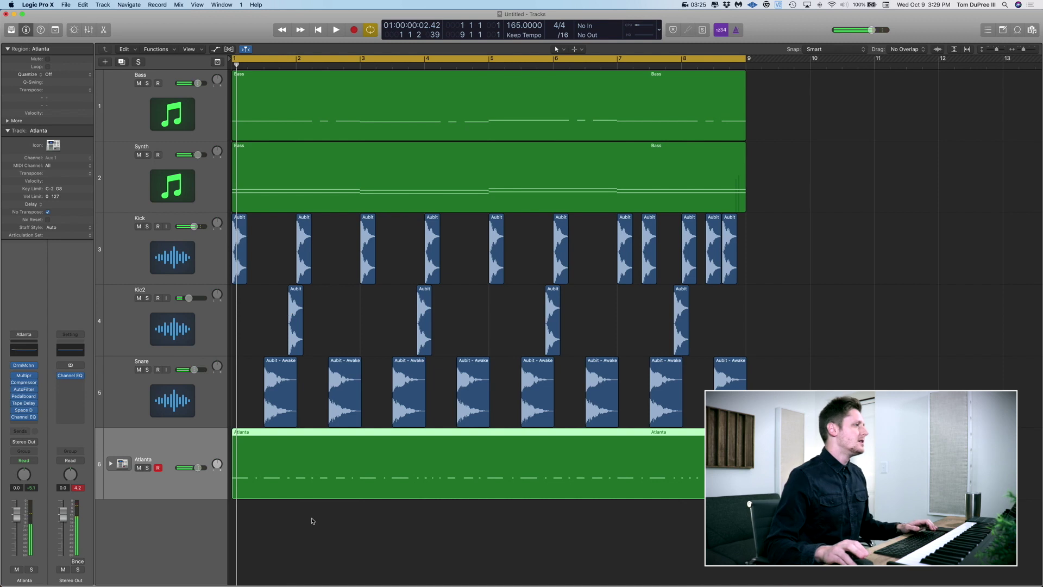
- Set all Atlanta region notes to velocity 100 with the Fixed Velocity transform, then bounce it in place
double_click(320, 485)
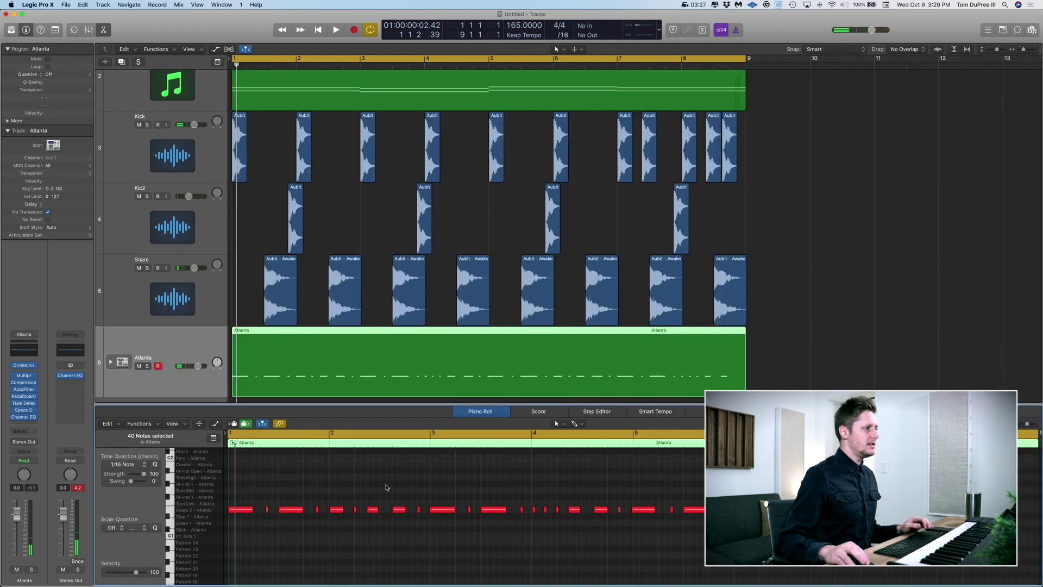
key("super+a")
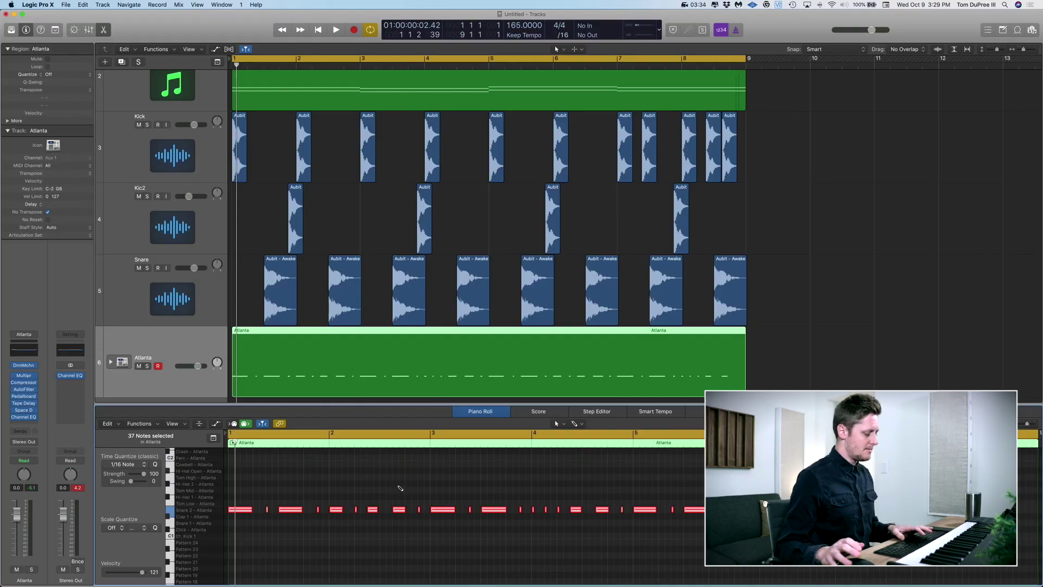
key("super+4")
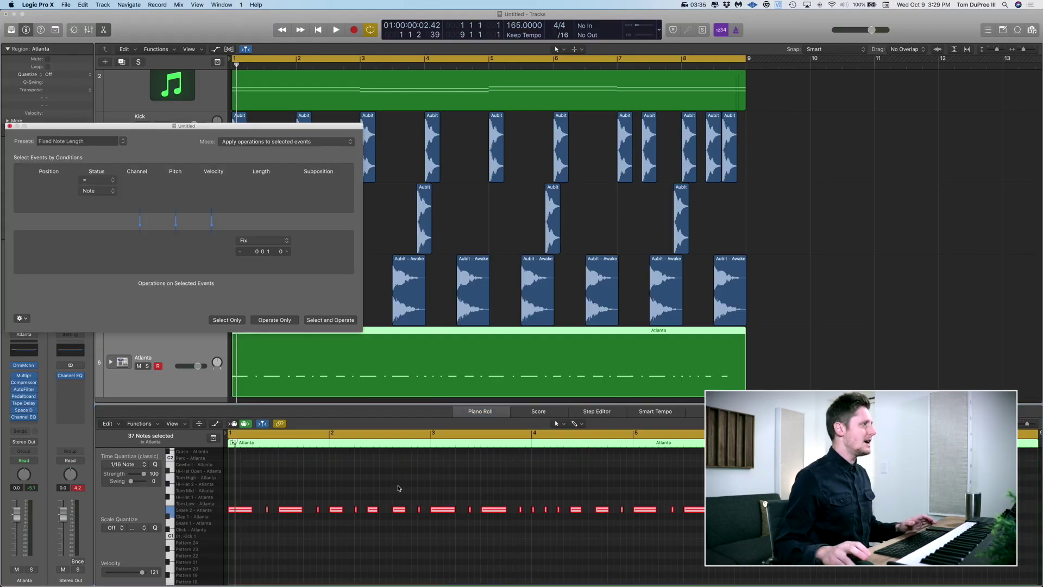
left_click(124, 140)
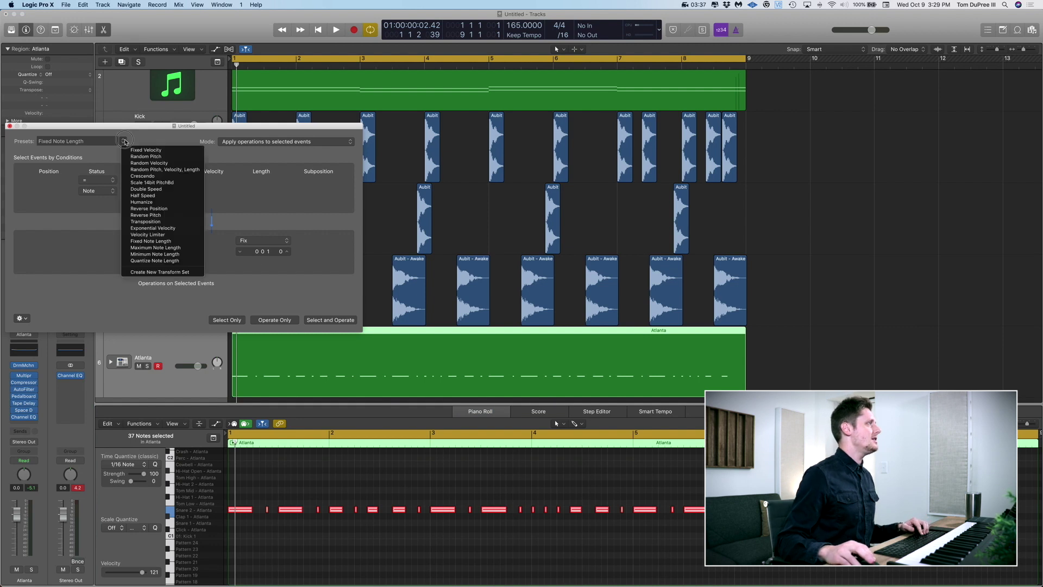
left_click(183, 150)
left_click(270, 392)
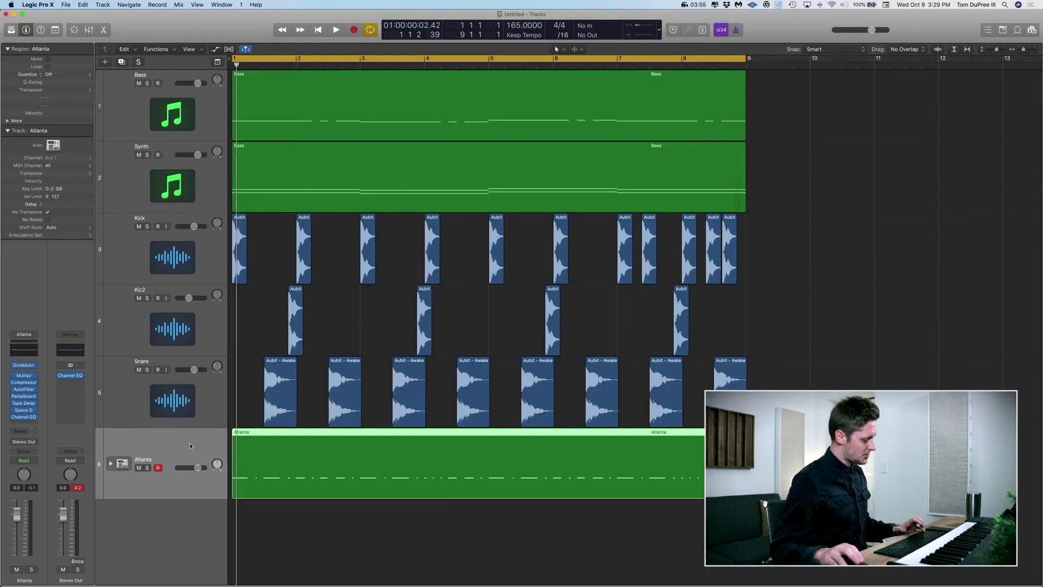
key("ctrl+b")
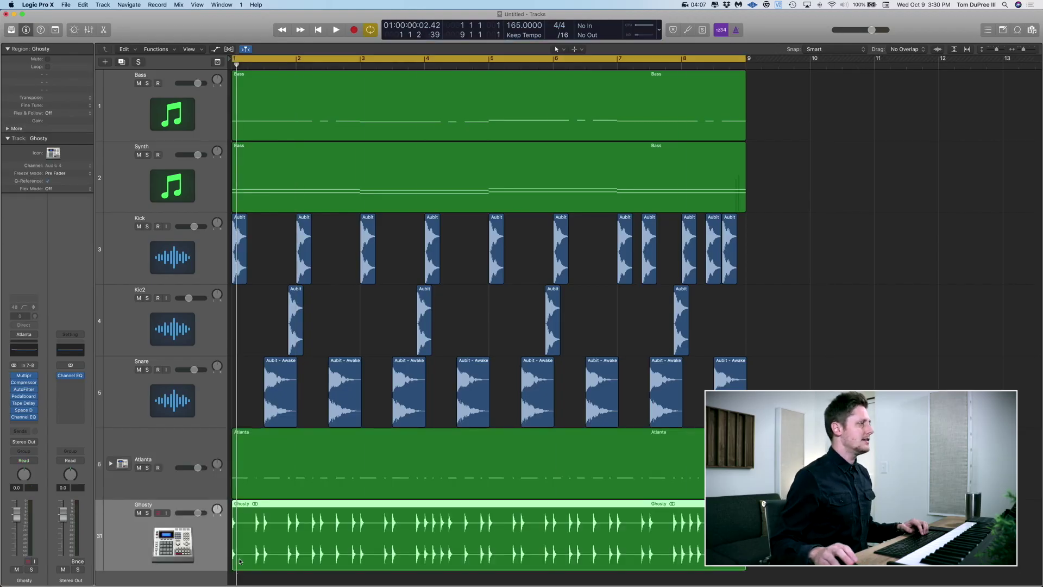
- Mute the Atlanta track, solo Ghosty and play it back to hear the kick alone
left_click(192, 445)
key("ctrl+m")
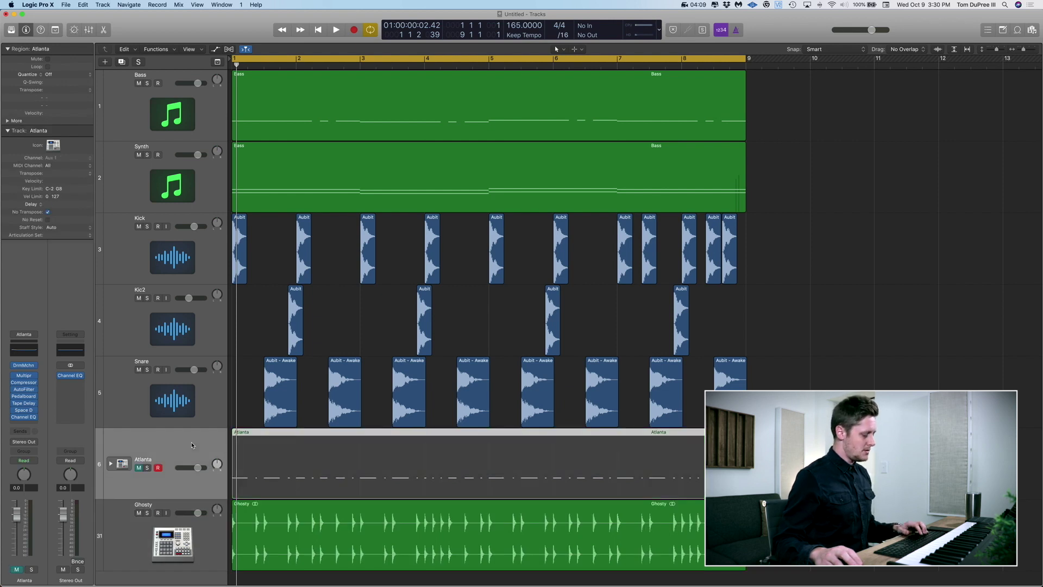
left_click(188, 533)
key("s")
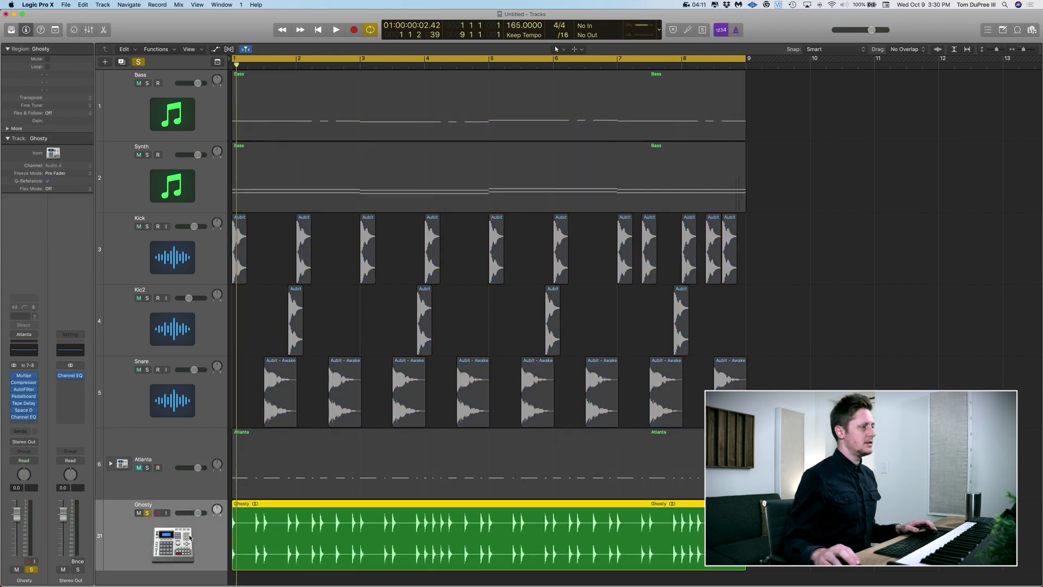
key("space")
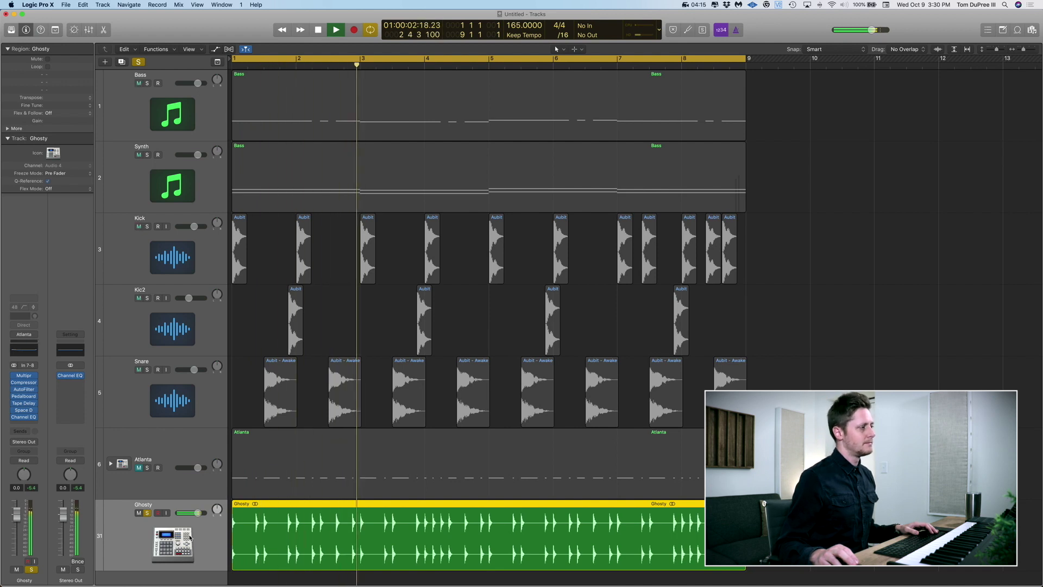
key("space")
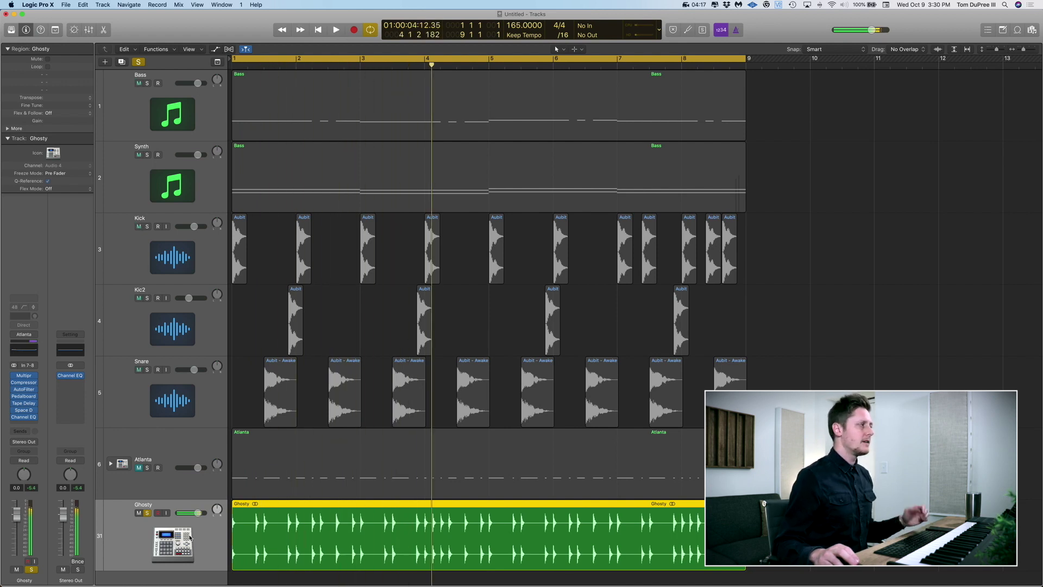
left_click(205, 188)
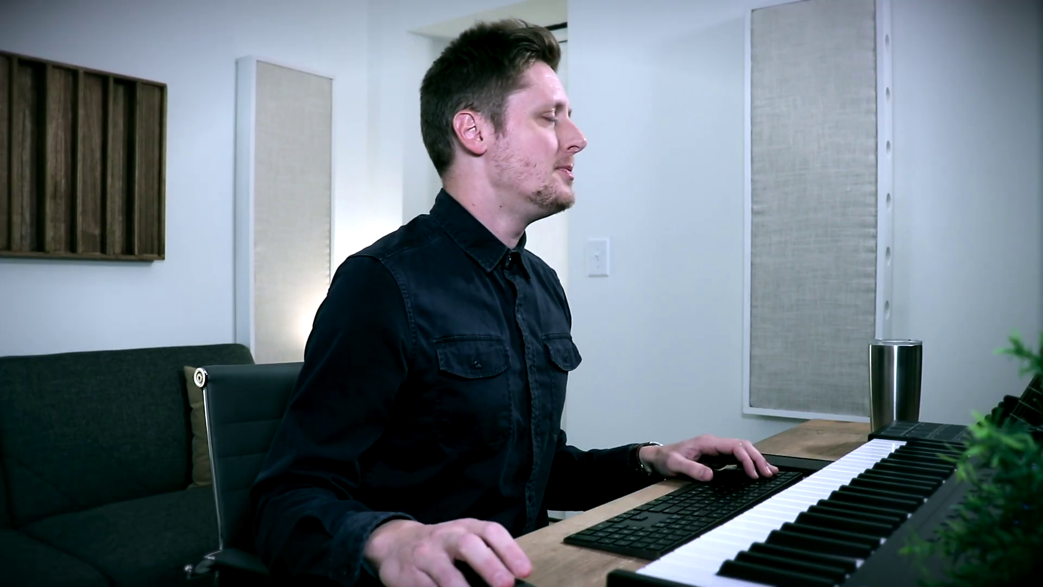
- Insert a compressor on the Synth strip with its side chain keyed from Ghosty (Audio 4)
left_click(25, 419)
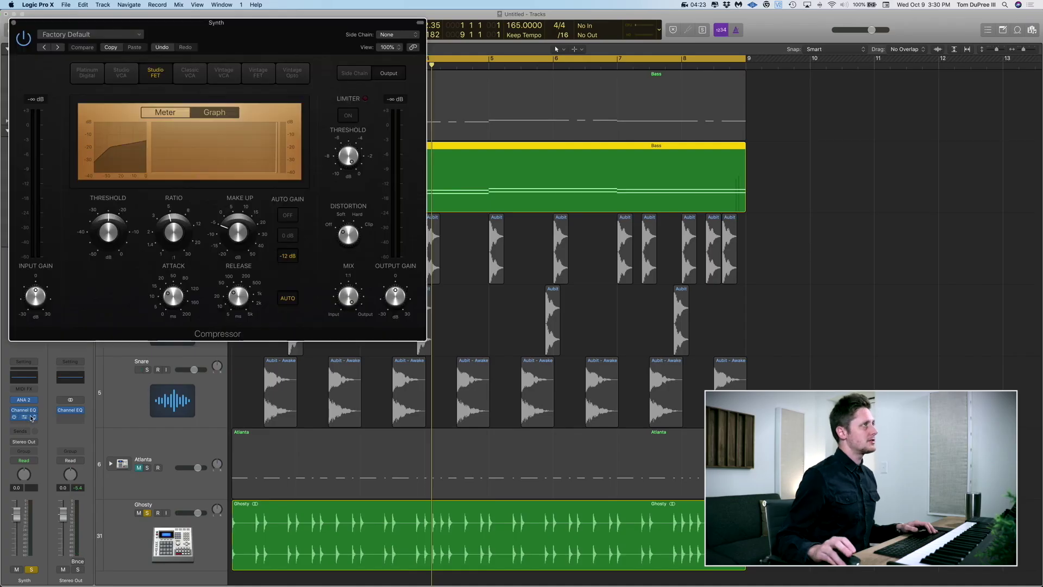
left_click(397, 34)
mouse_move(403, 48)
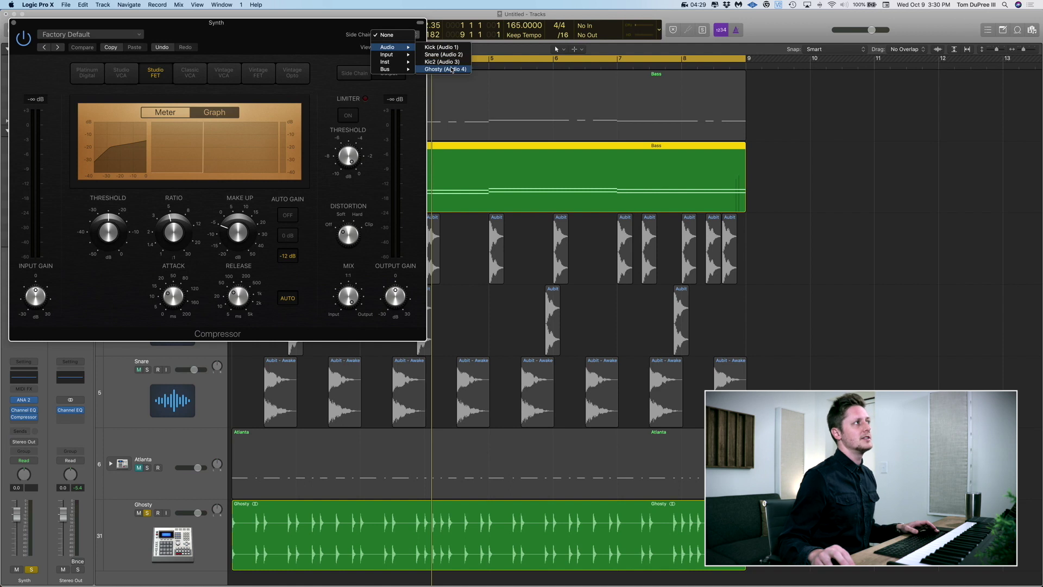
left_click(451, 70)
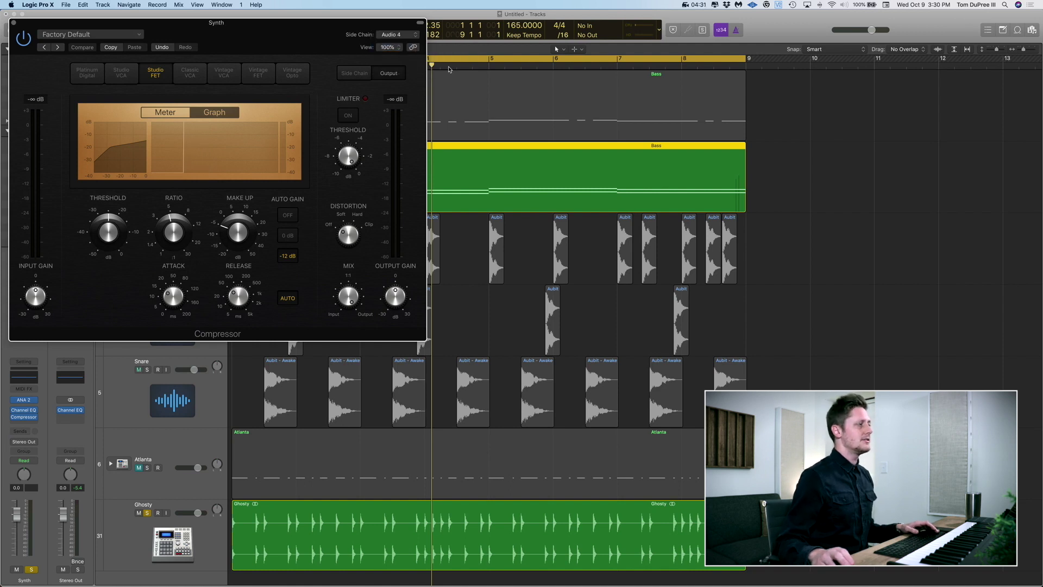
- Play the song and adjust the compressor's make-up gain while listening
key("space")
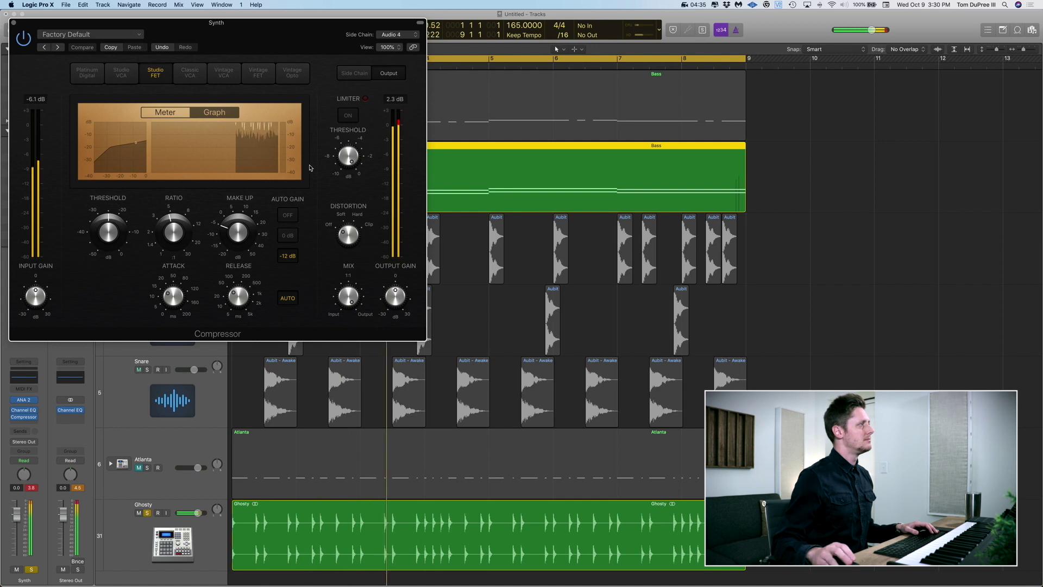
left_click_drag(234, 232, 232, 237)
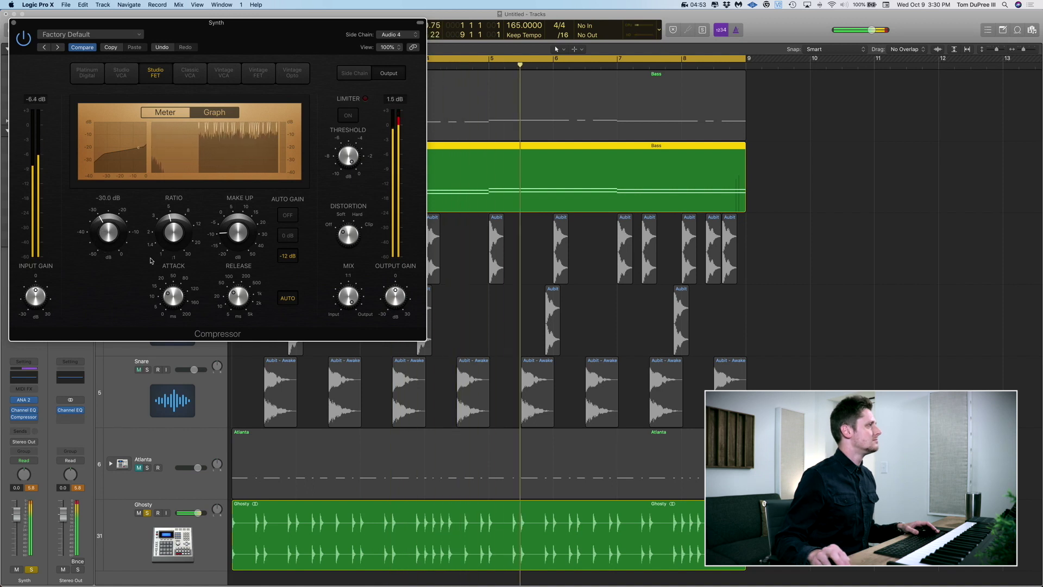
mouse_move(177, 309)
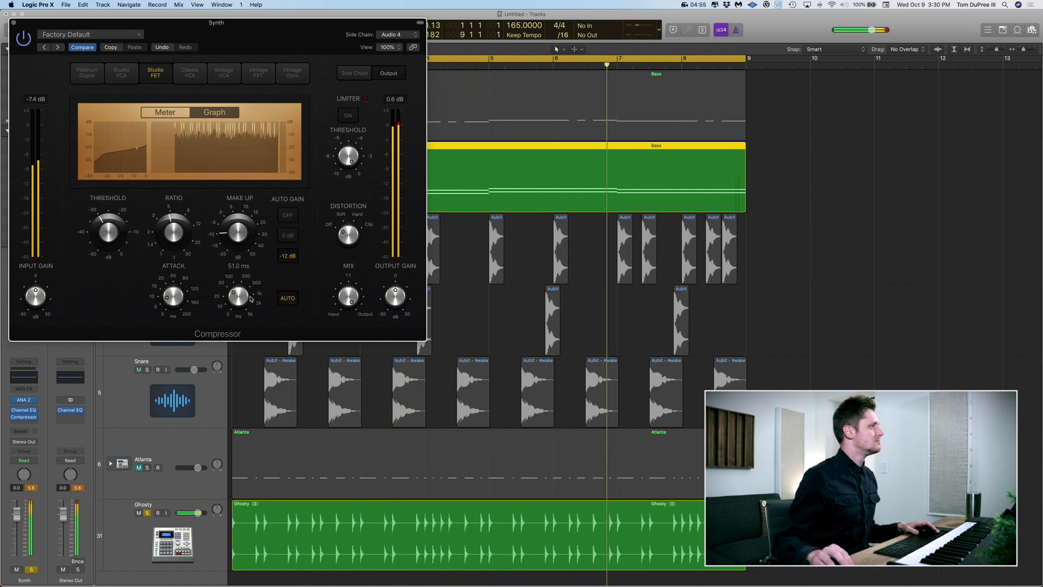
mouse_move(238, 298)
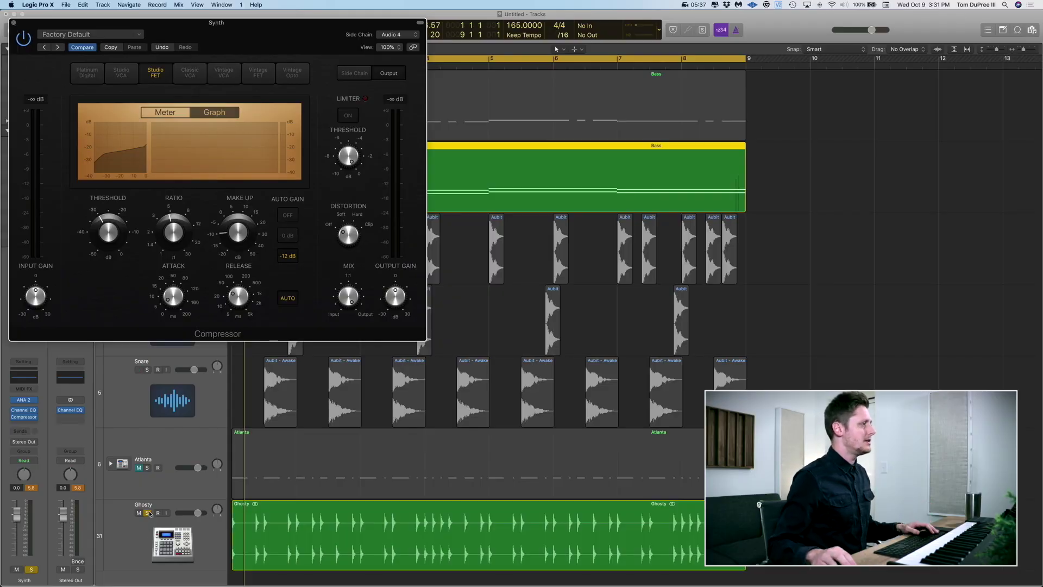
- Mute Ghosty, shorten the Synth compressor's attack to 0.5 ms, and close its window
left_click(138, 512)
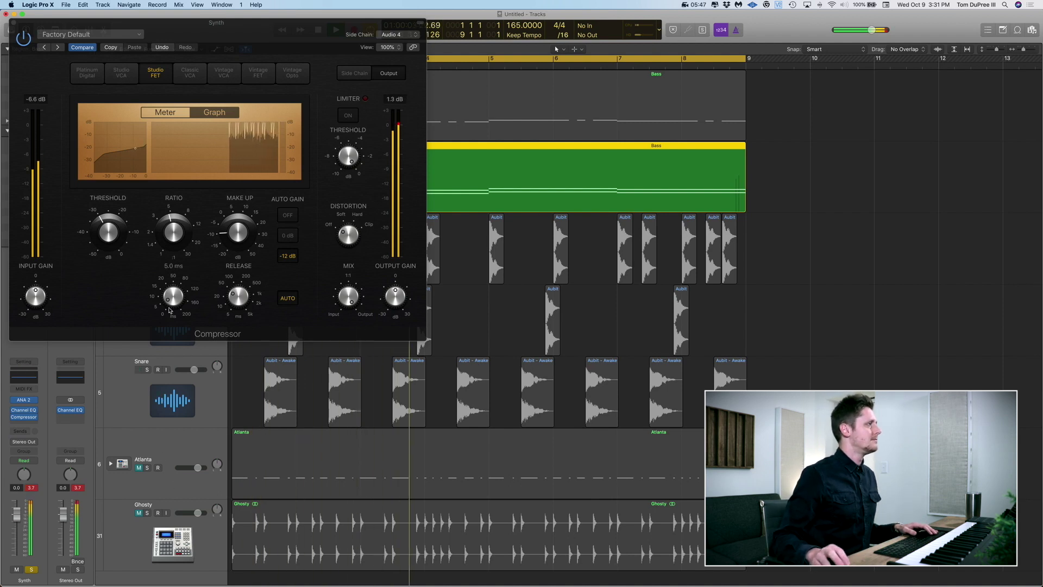
left_click(169, 299)
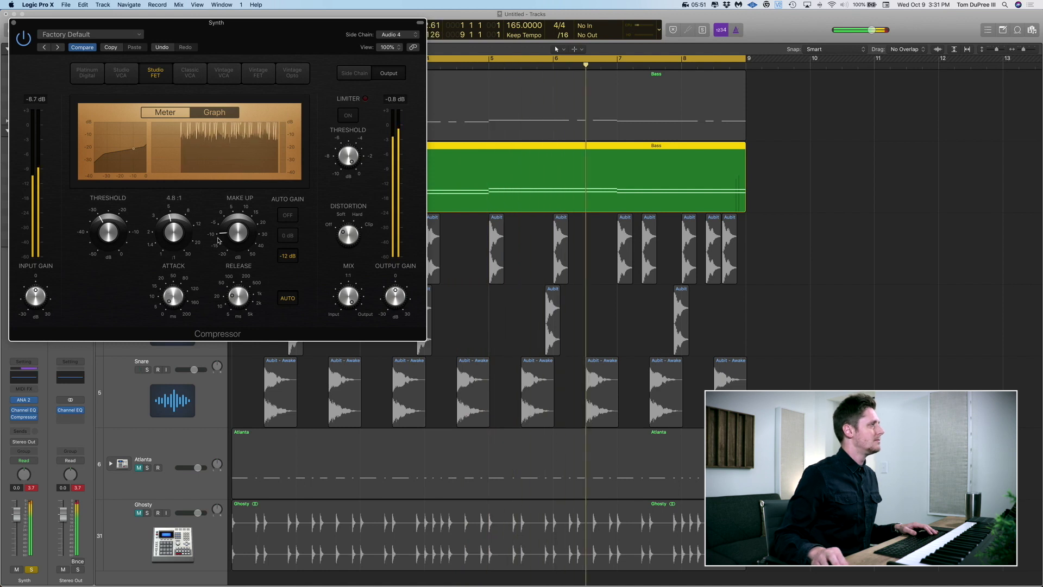
left_click(174, 301)
left_click_drag(174, 301, 176, 304)
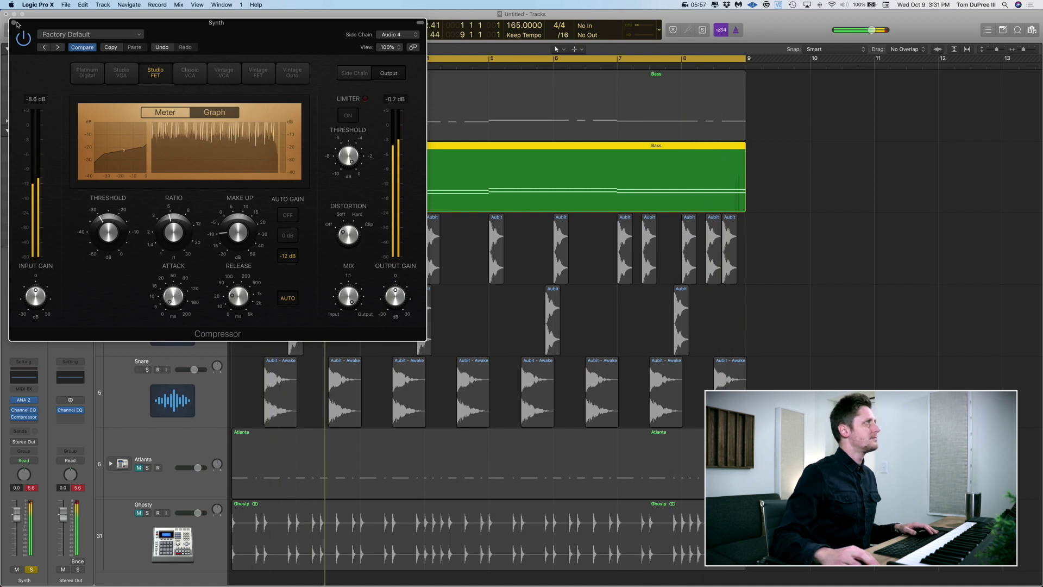
left_click(13, 24)
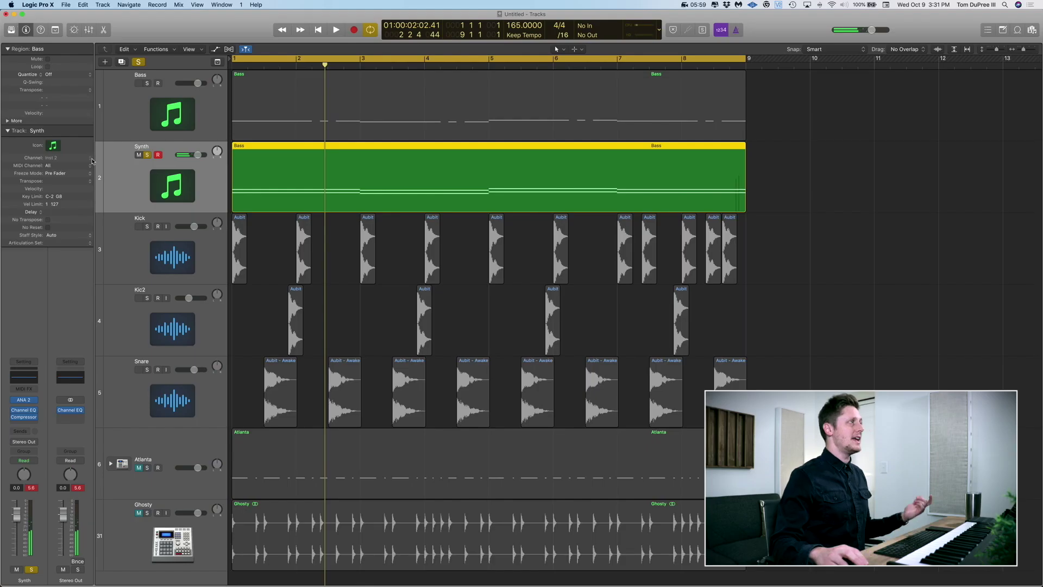
- Unsolo the Synth track, play the full mix, and reopen the Synth compressor
left_click(147, 155)
key("space")
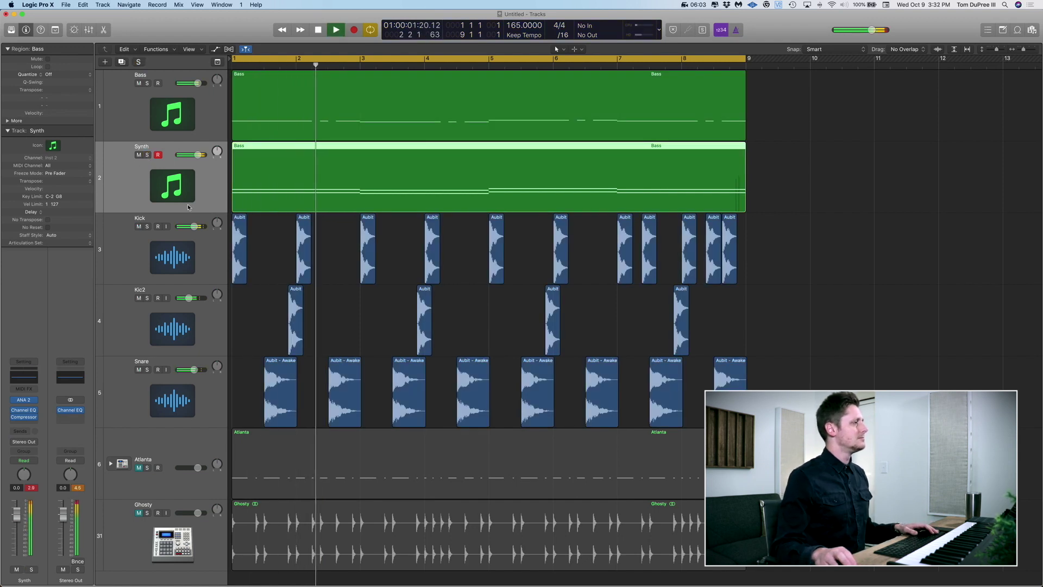
left_click(25, 418)
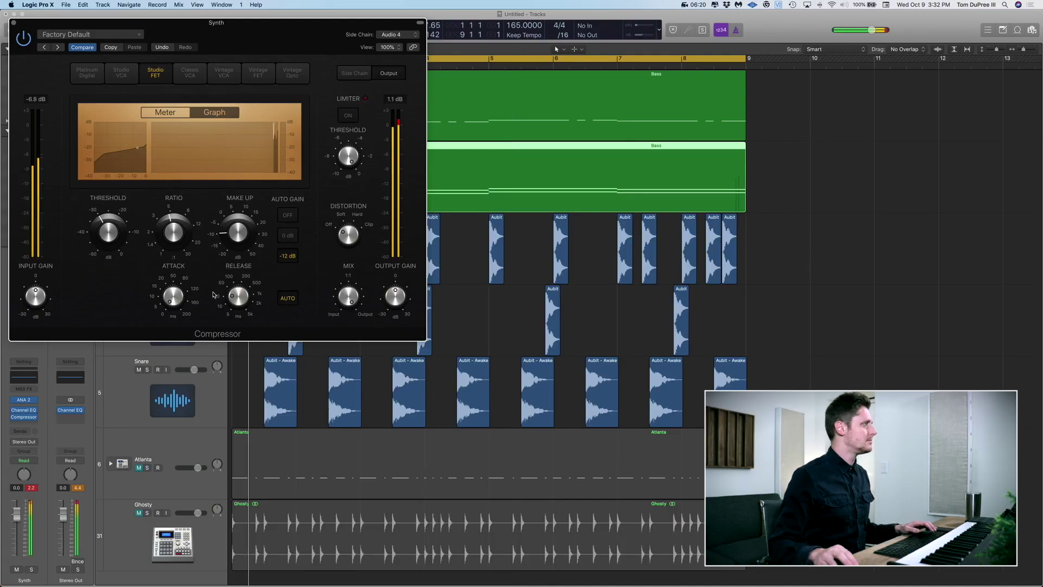
- Set the compressor's release to 8.0 ms and attack to 0.5 ms, then close it
left_click(174, 301)
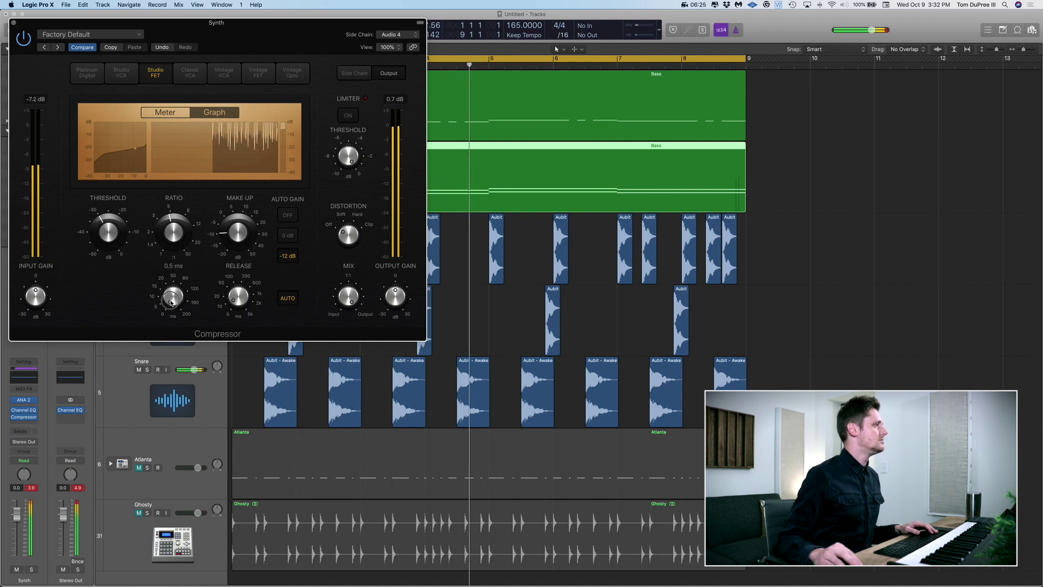
left_click_drag(236, 305, 237, 306)
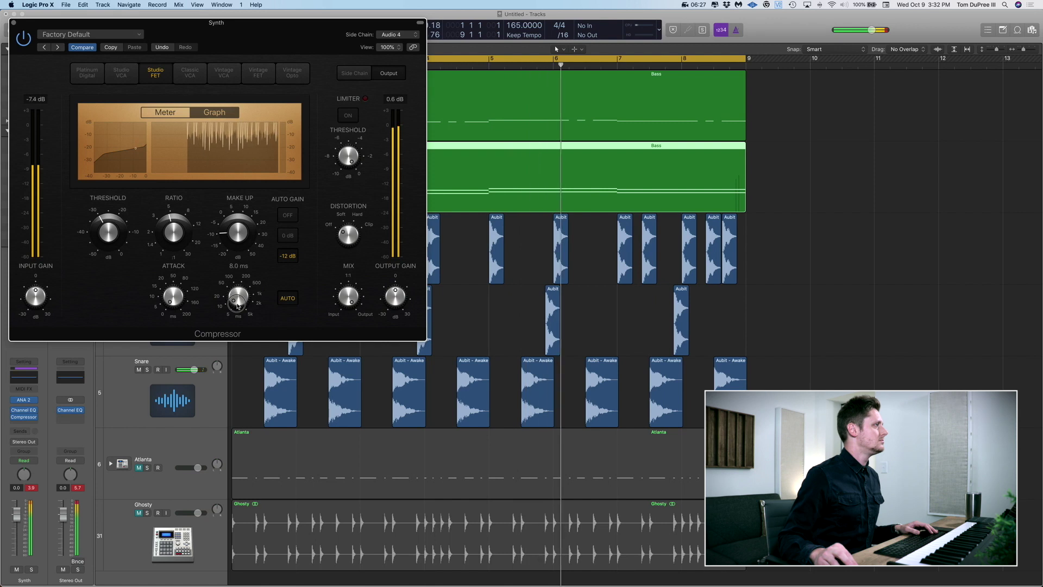
left_click_drag(170, 301, 169, 304)
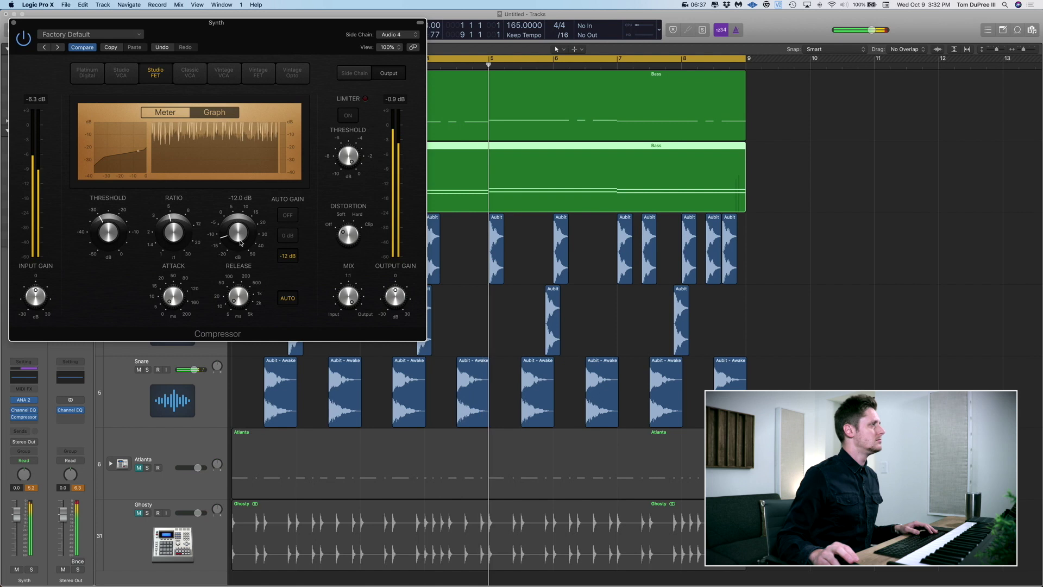
left_click(14, 24)
- Set the Synth volume to -3 dB, then nudge the fader to about -1.7 dB
double_click(198, 155)
key("Return")
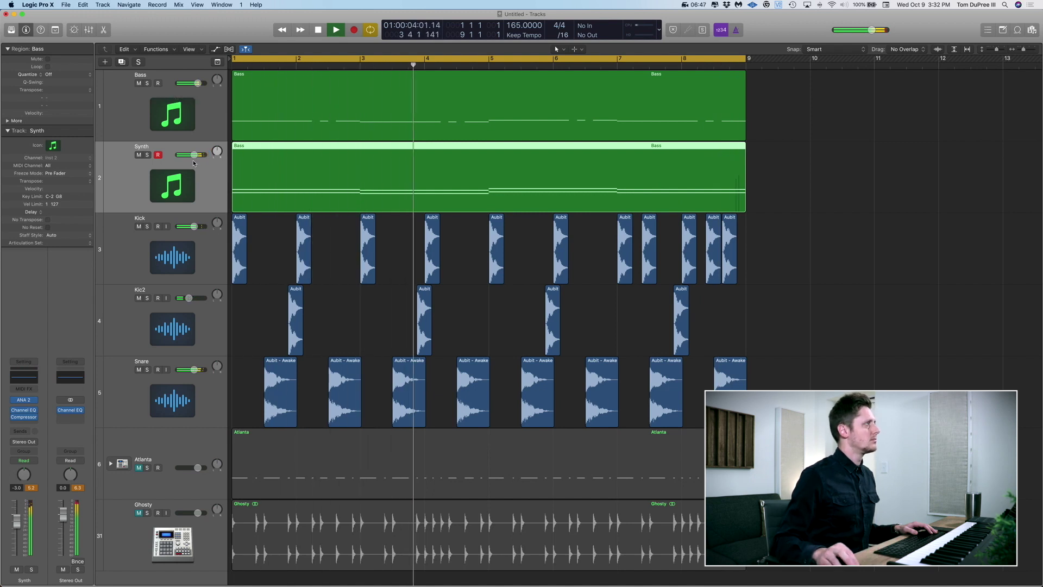
left_click_drag(195, 158, 198, 156)
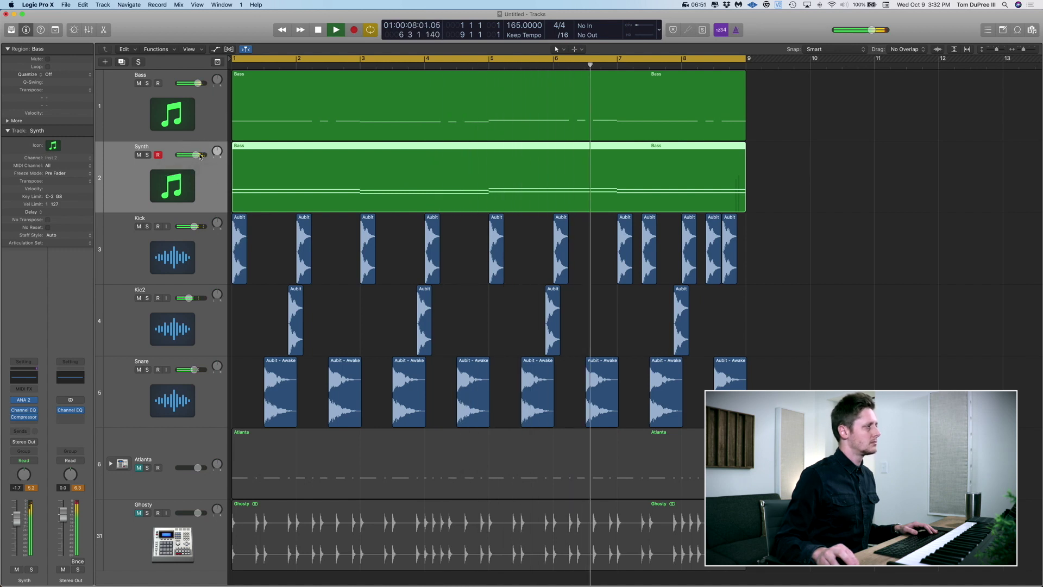